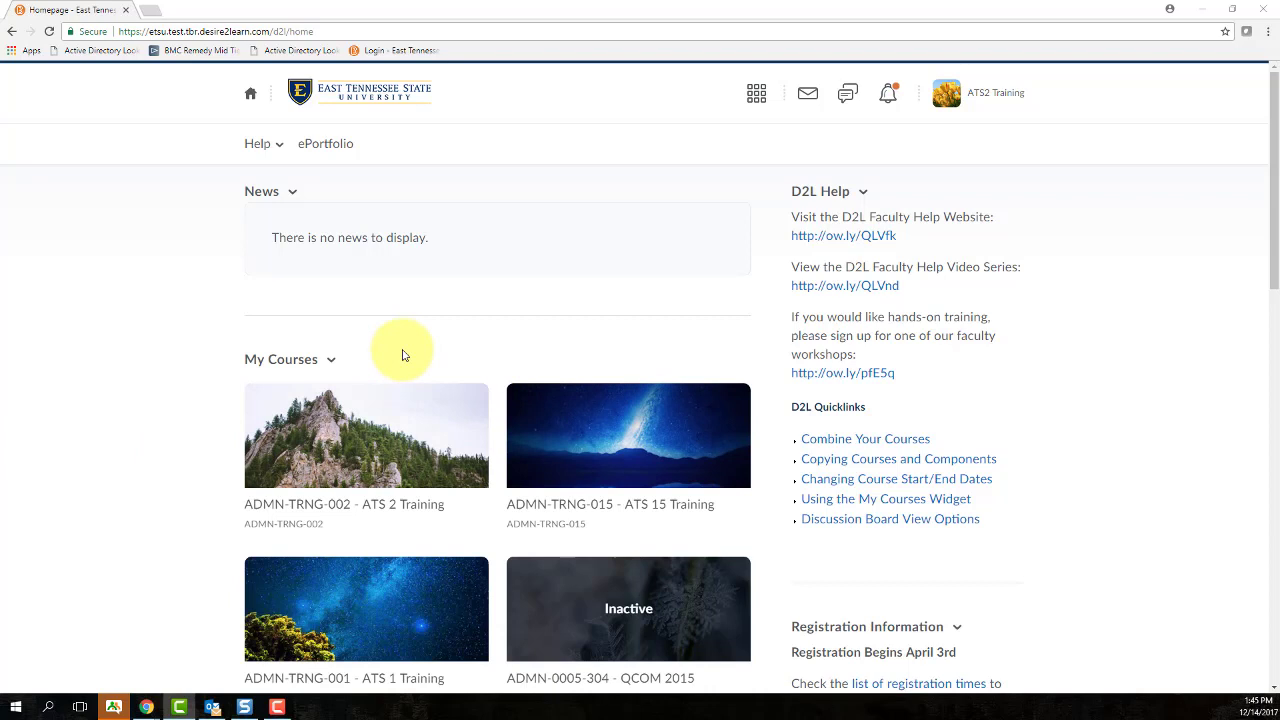
- Open the ATS 2 Training course's gradebook in the Enter Grades spreadsheet view
click(400, 510)
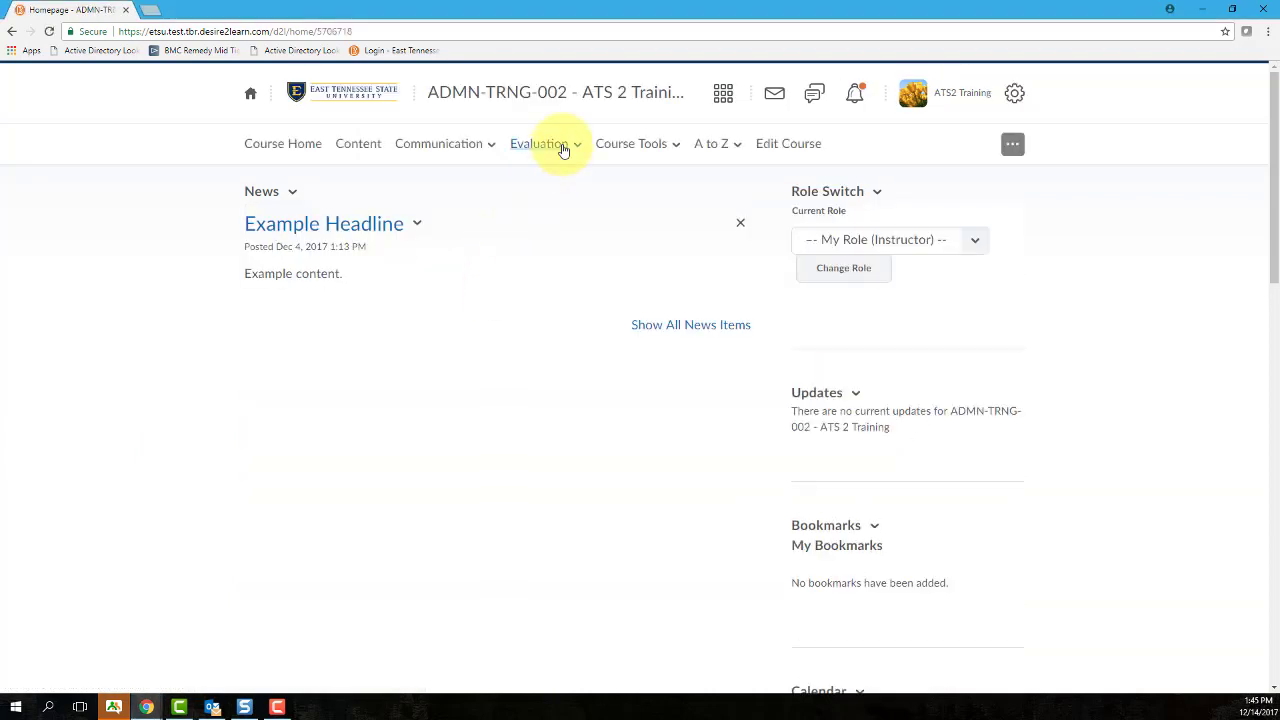
click(563, 150)
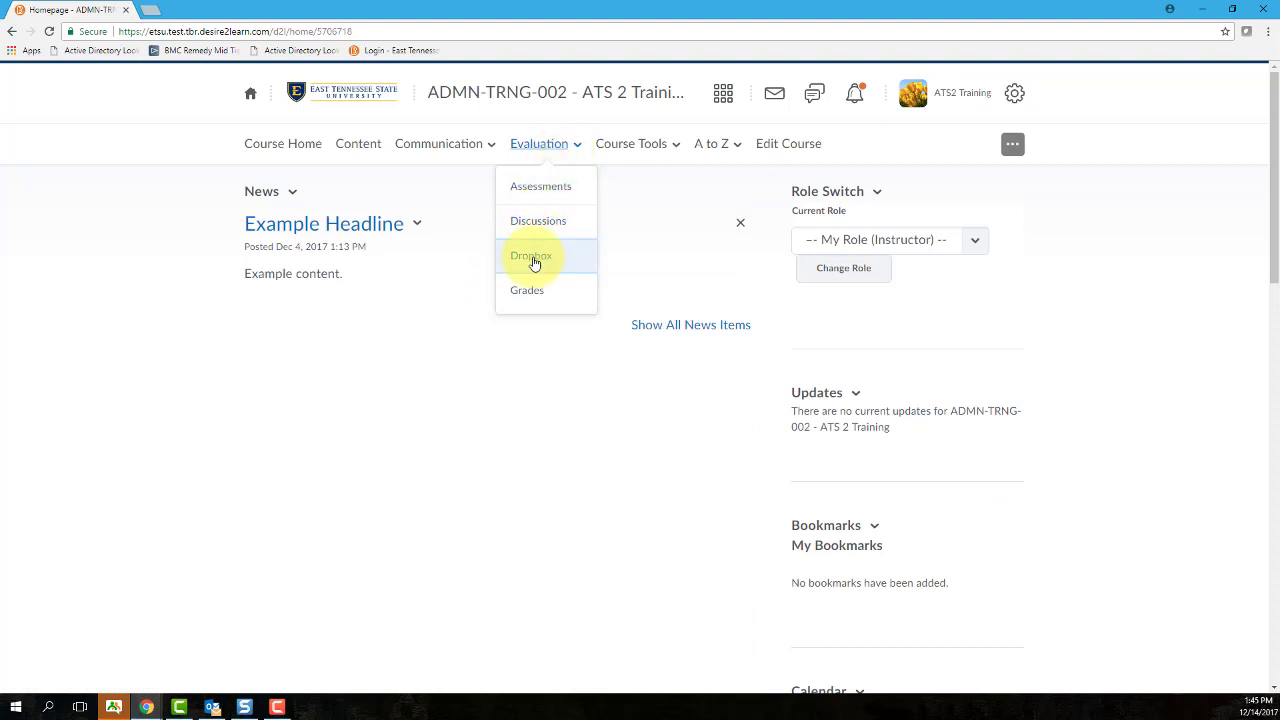
click(520, 299)
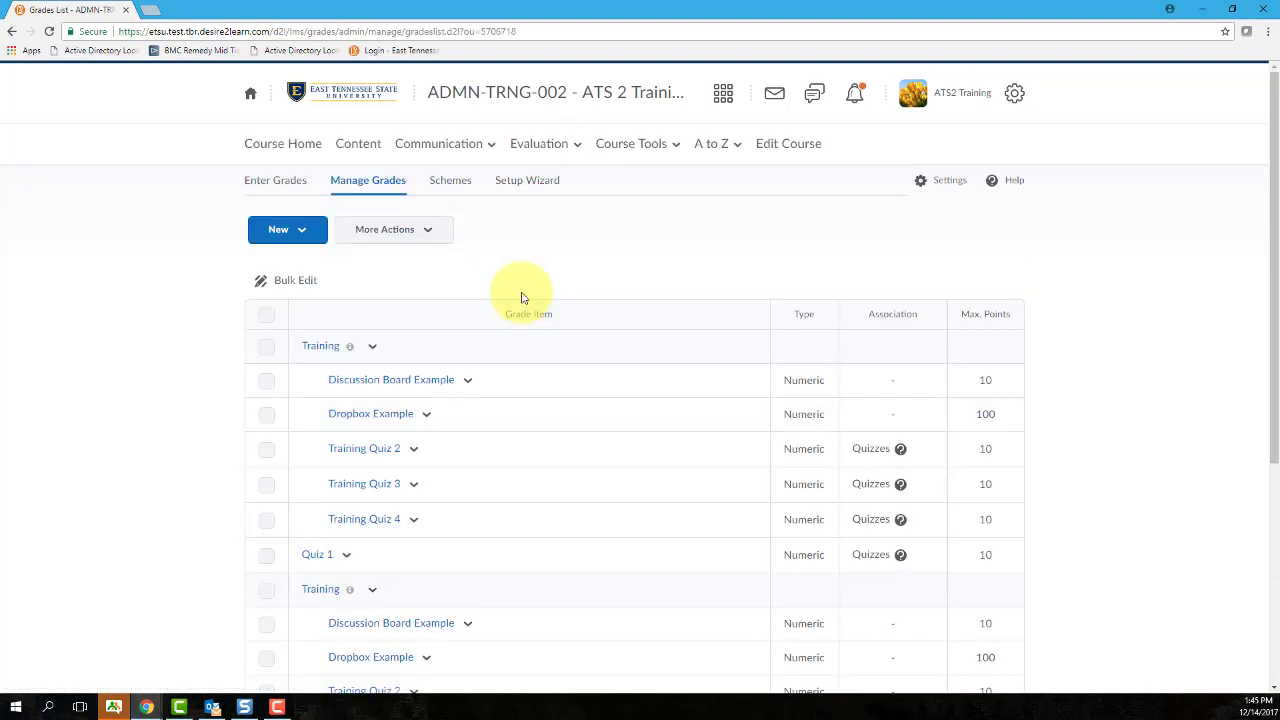
click(286, 190)
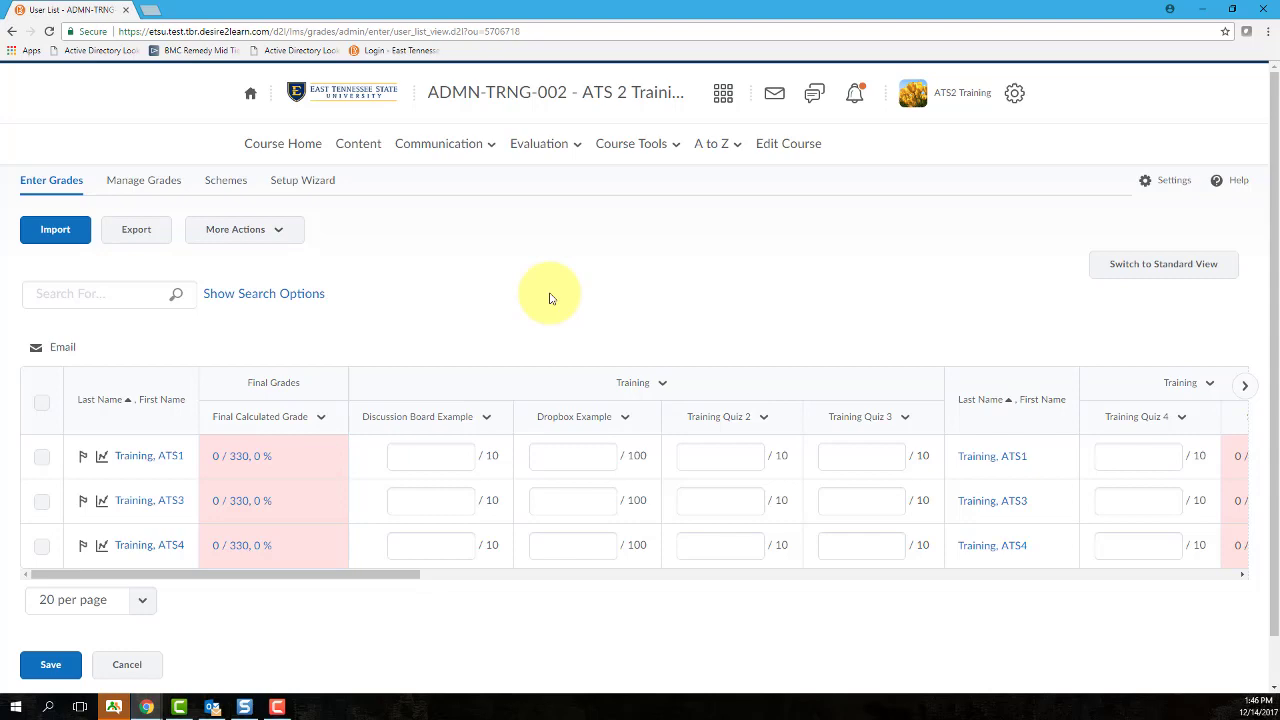
- Save and confirm the grade entry table, then return the gradebook to Standard View
click(50, 664)
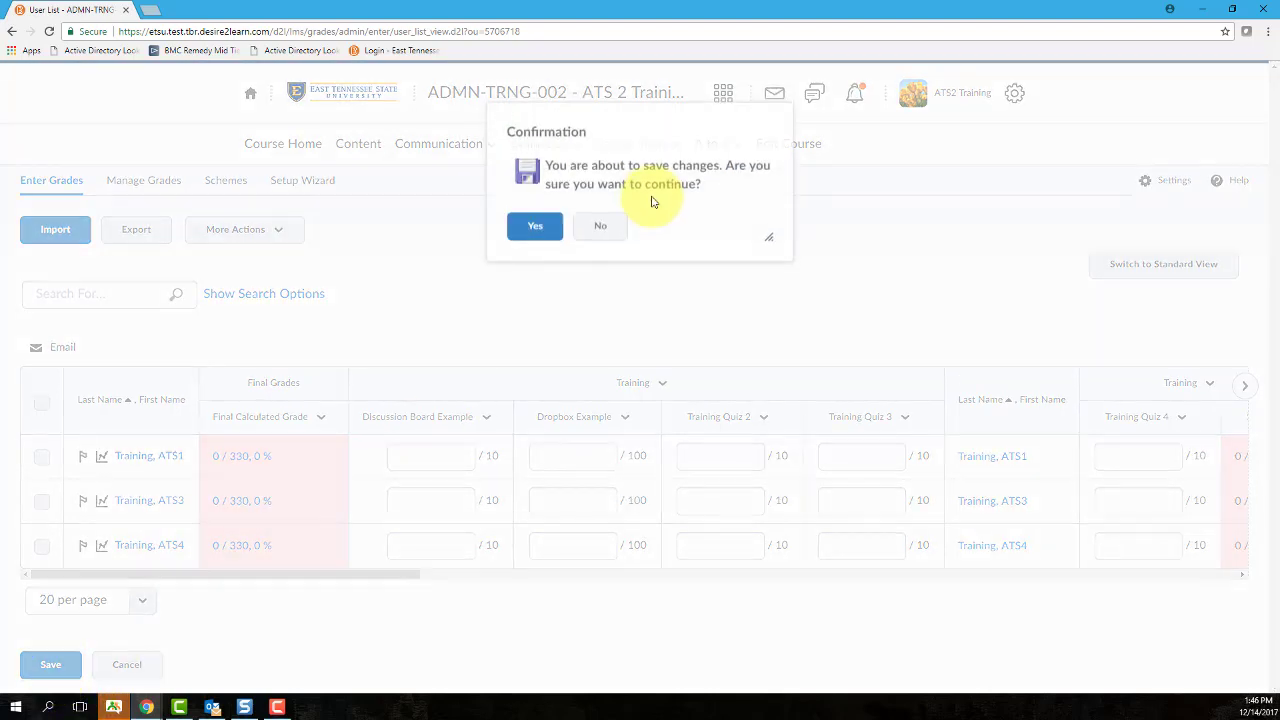
click(535, 233)
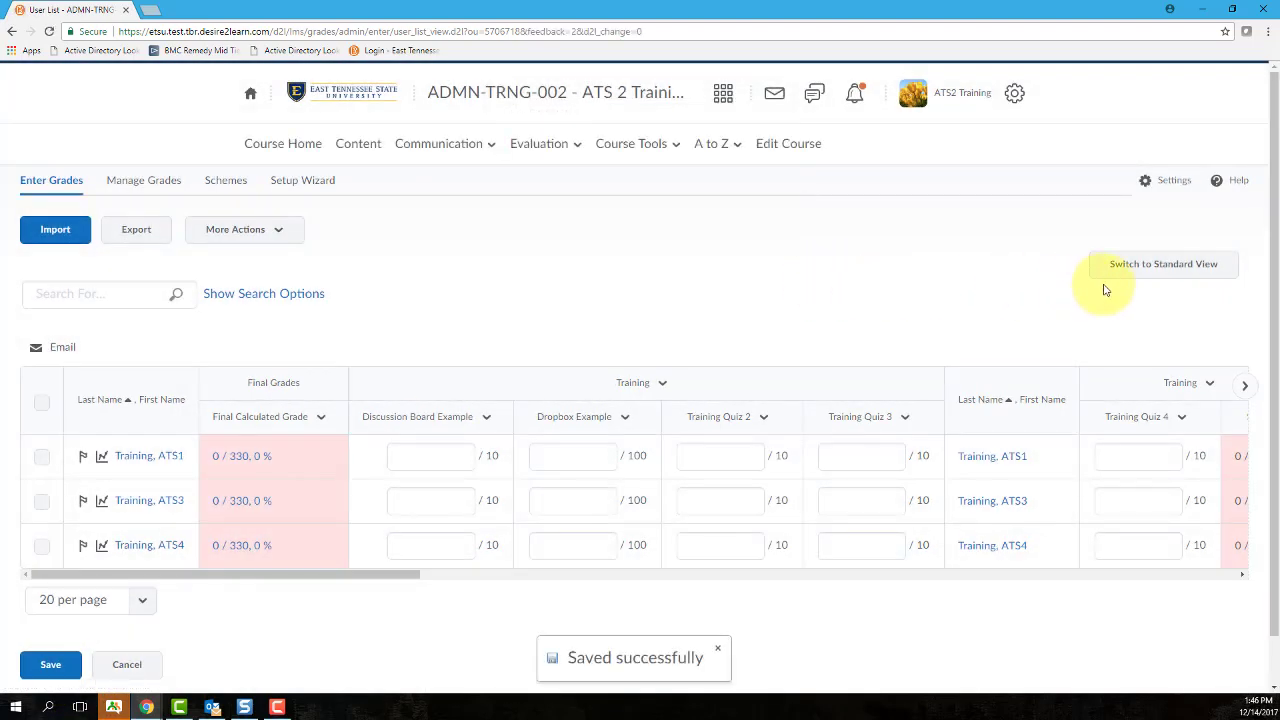
click(1176, 265)
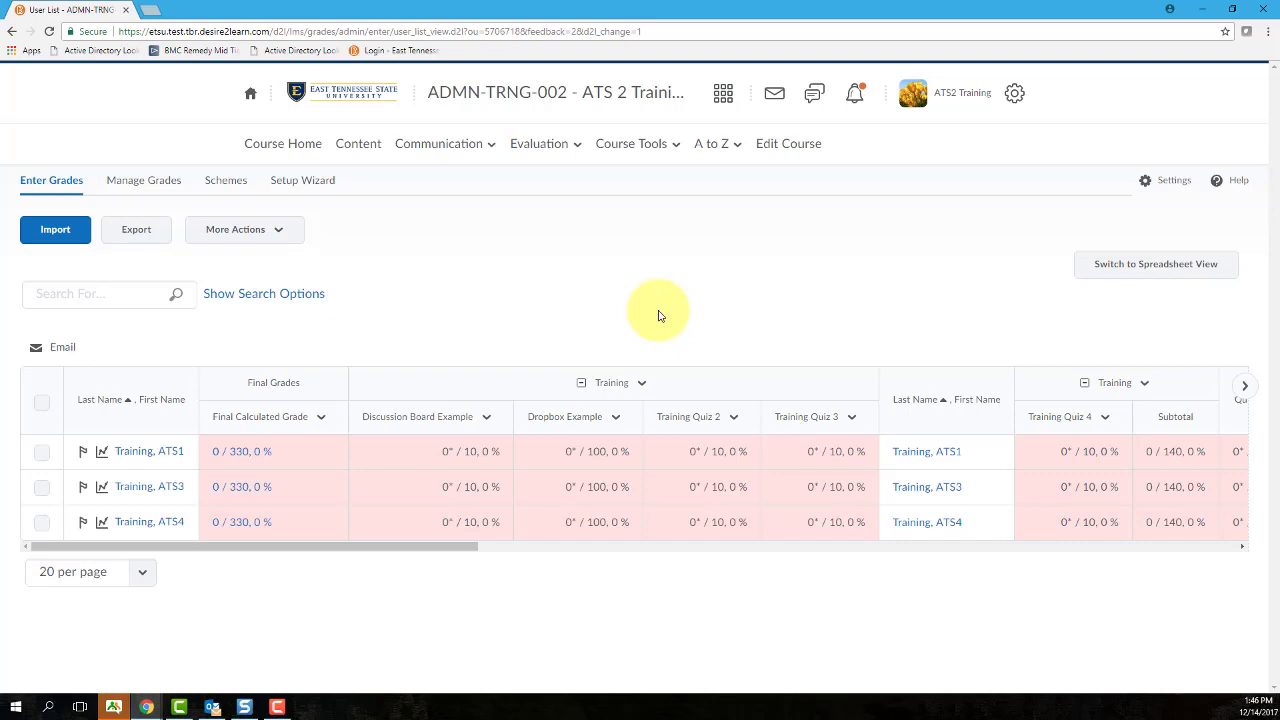
- Open Grade All for Training Quiz 3 and select the first student's grade box
click(854, 418)
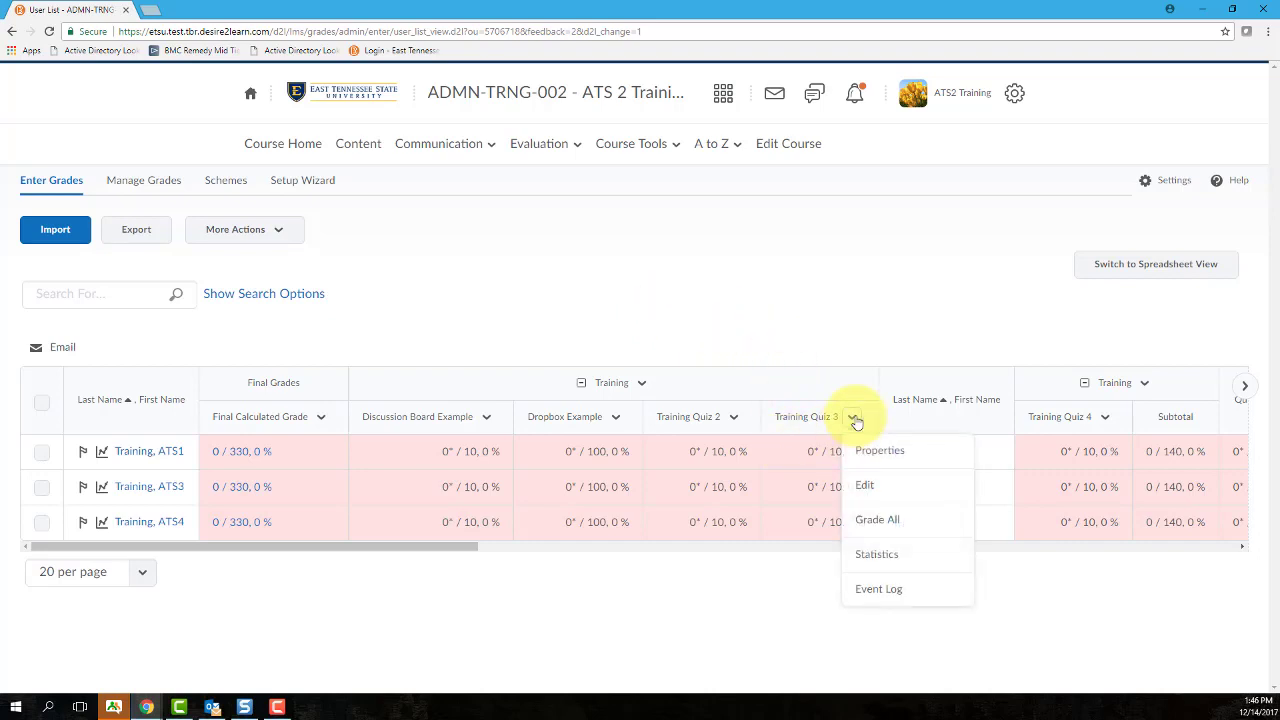
click(887, 521)
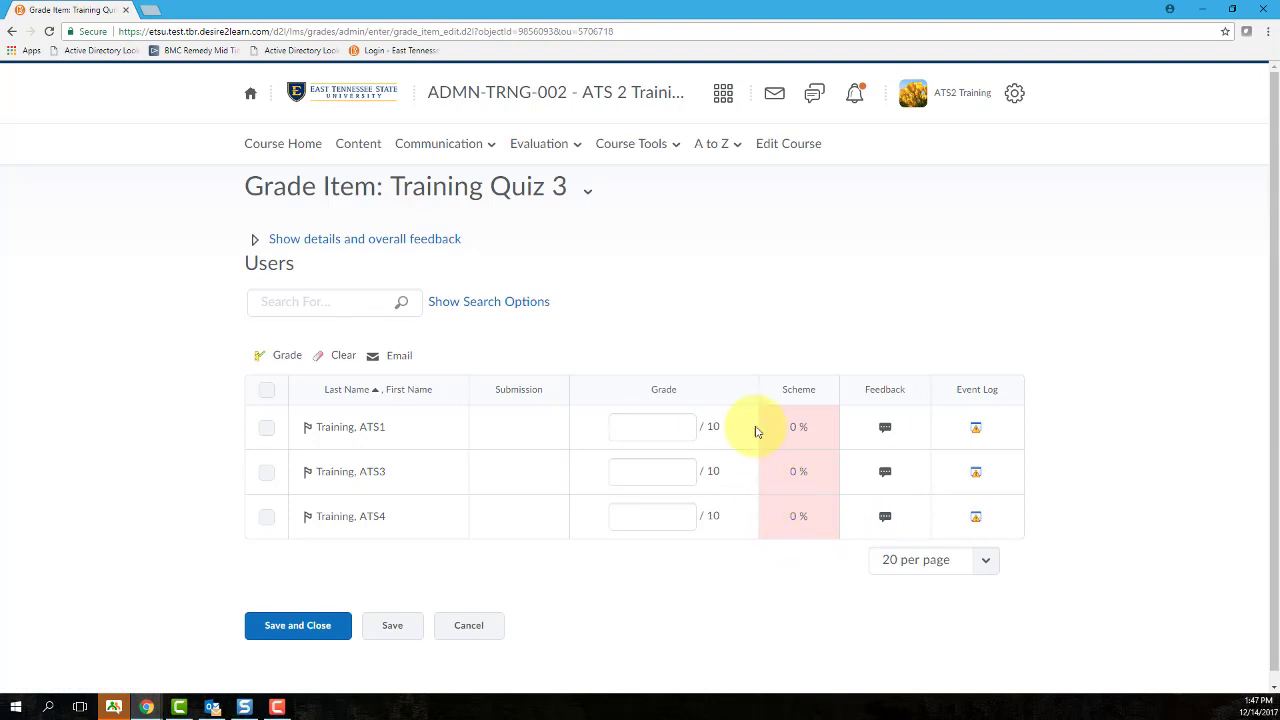
click(650, 432)
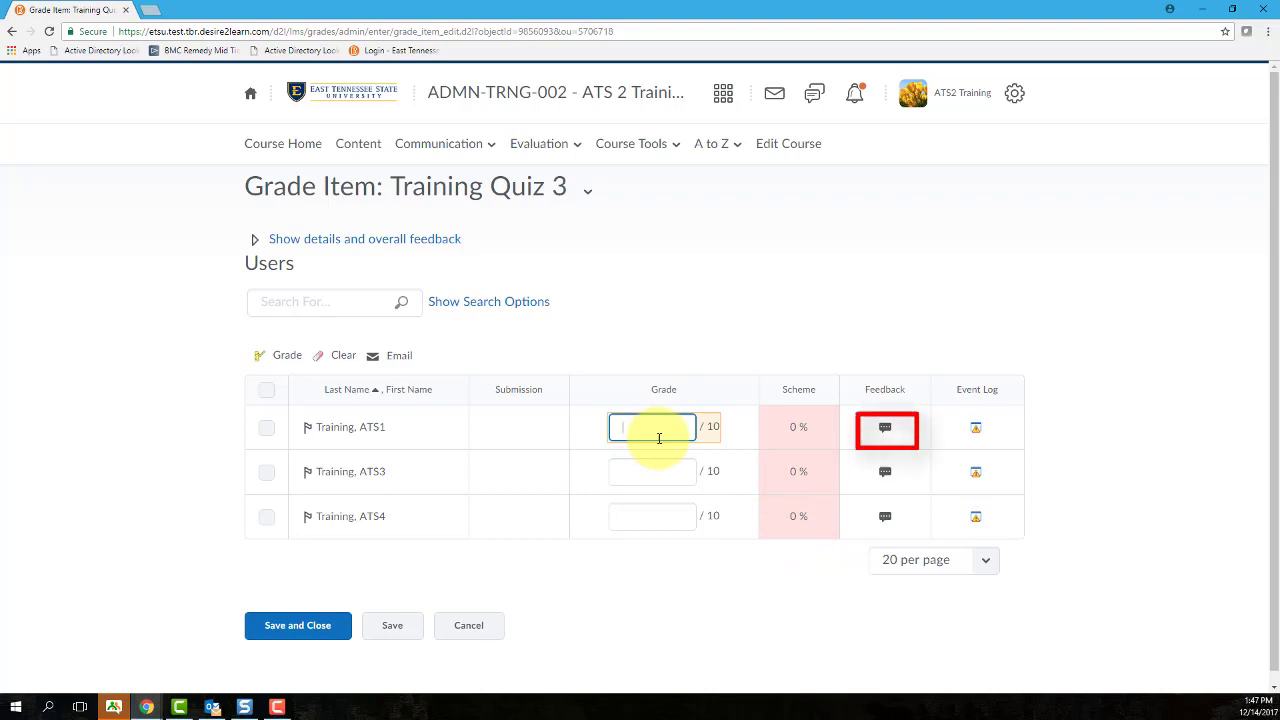
- Save 'Great work!' as the first student's feedback, then select their grade box
click(890, 432)
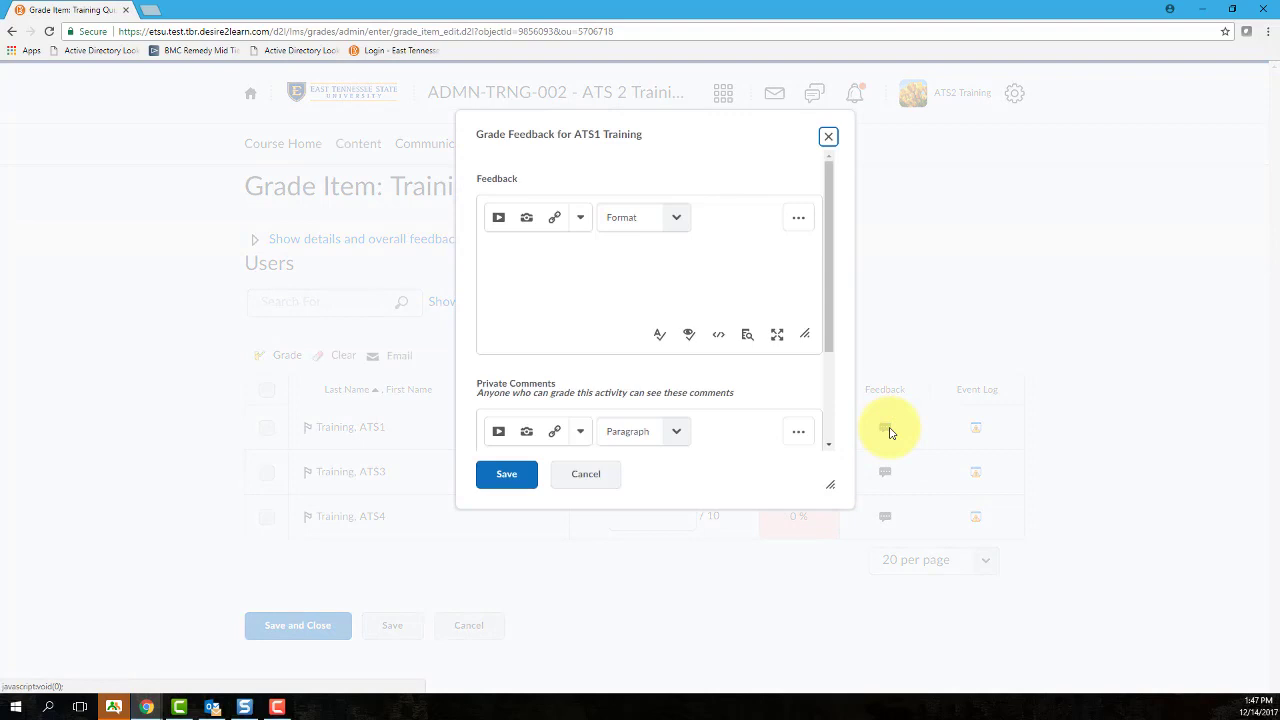
click(594, 289)
text(Great work!)
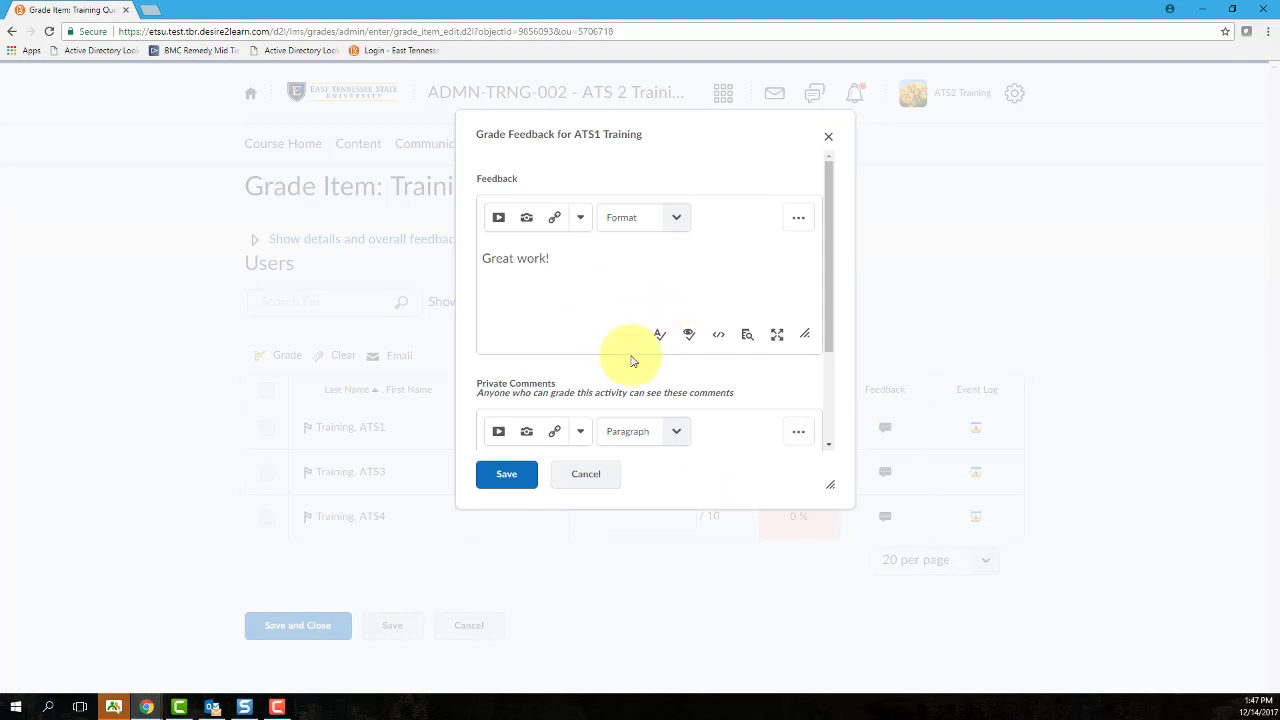
click(508, 478)
click(671, 430)
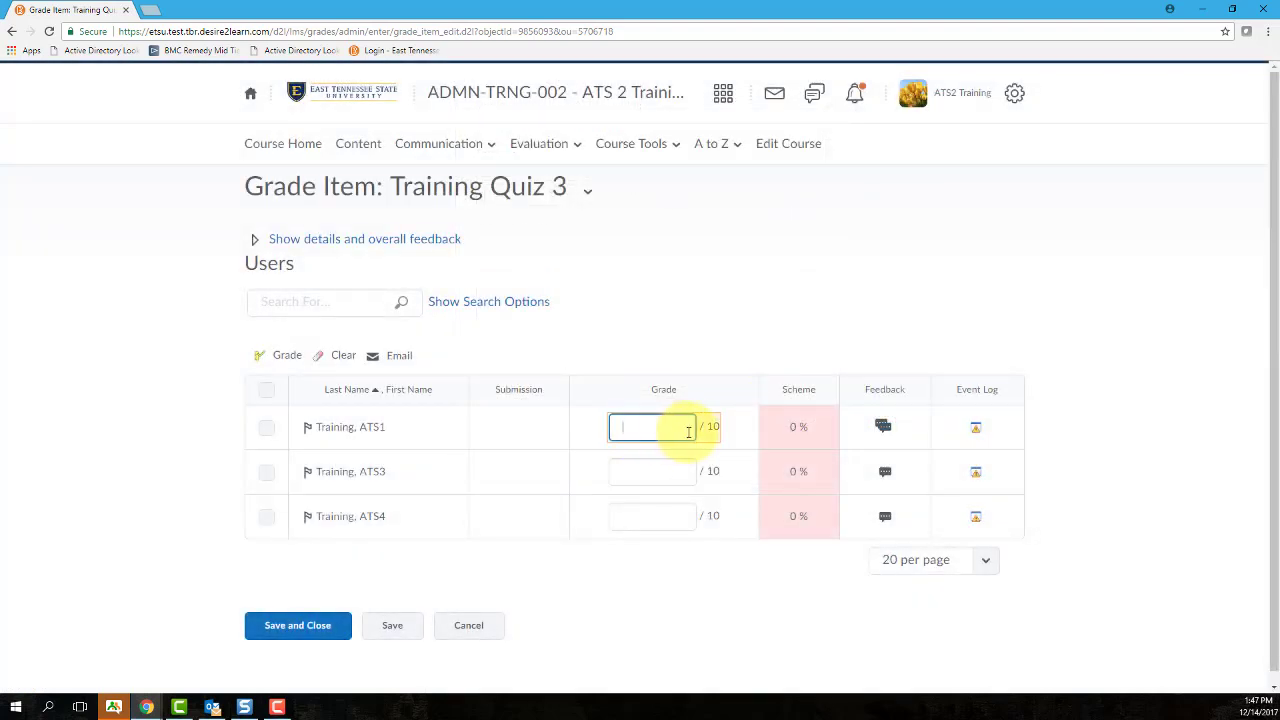
- Enter 10 as ATS1's Training Quiz 3 grade and open the students-per-page selector
text(10)
click(489, 303)
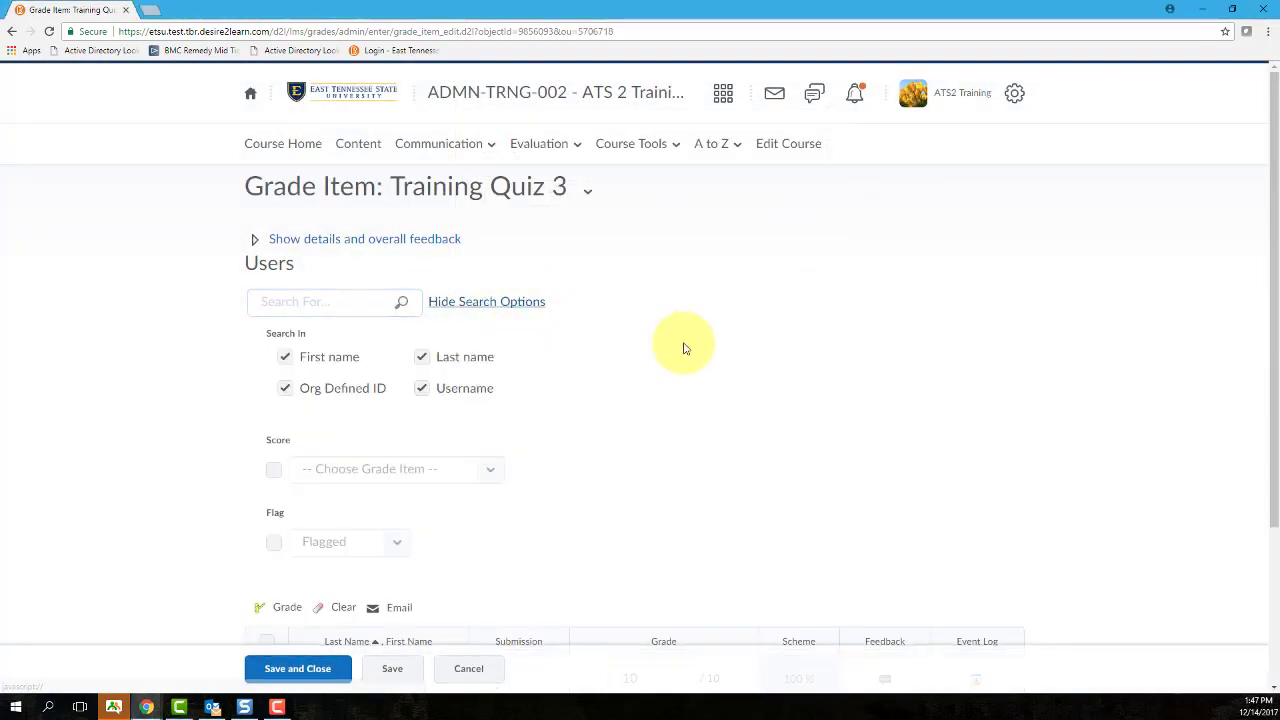
scroll(427, 511, down, 1)
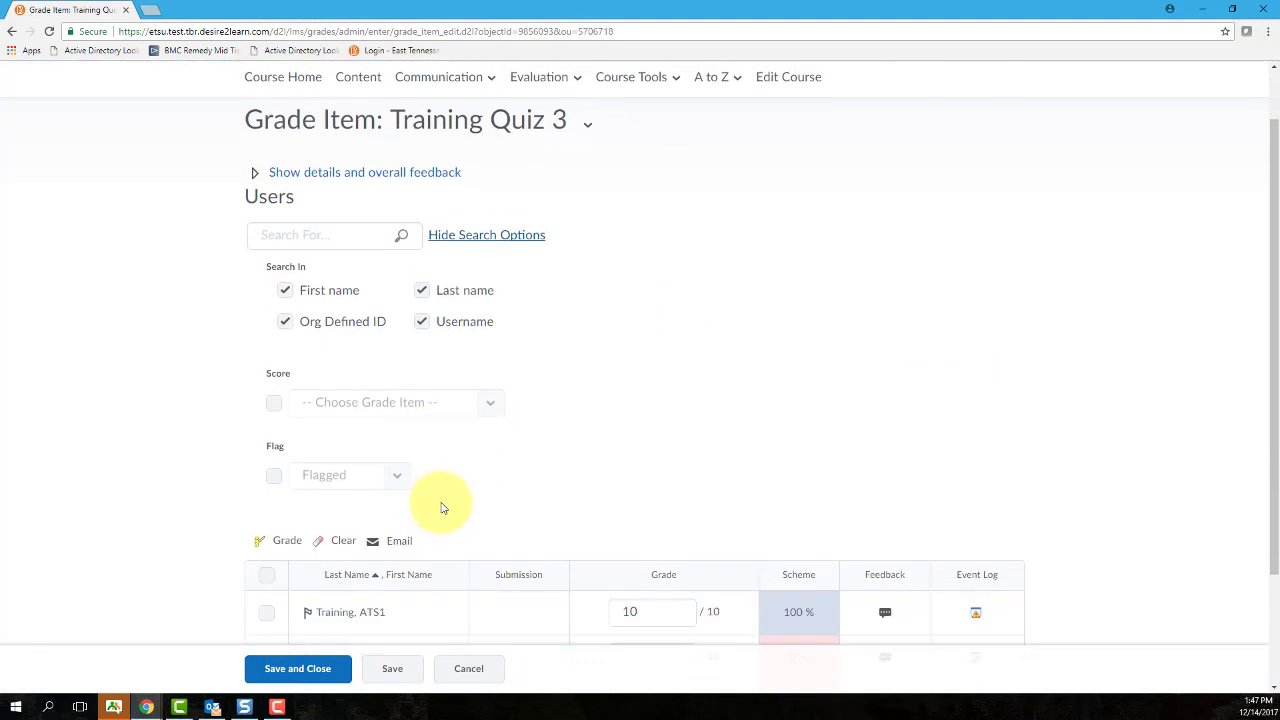
scroll(843, 498, down, 2)
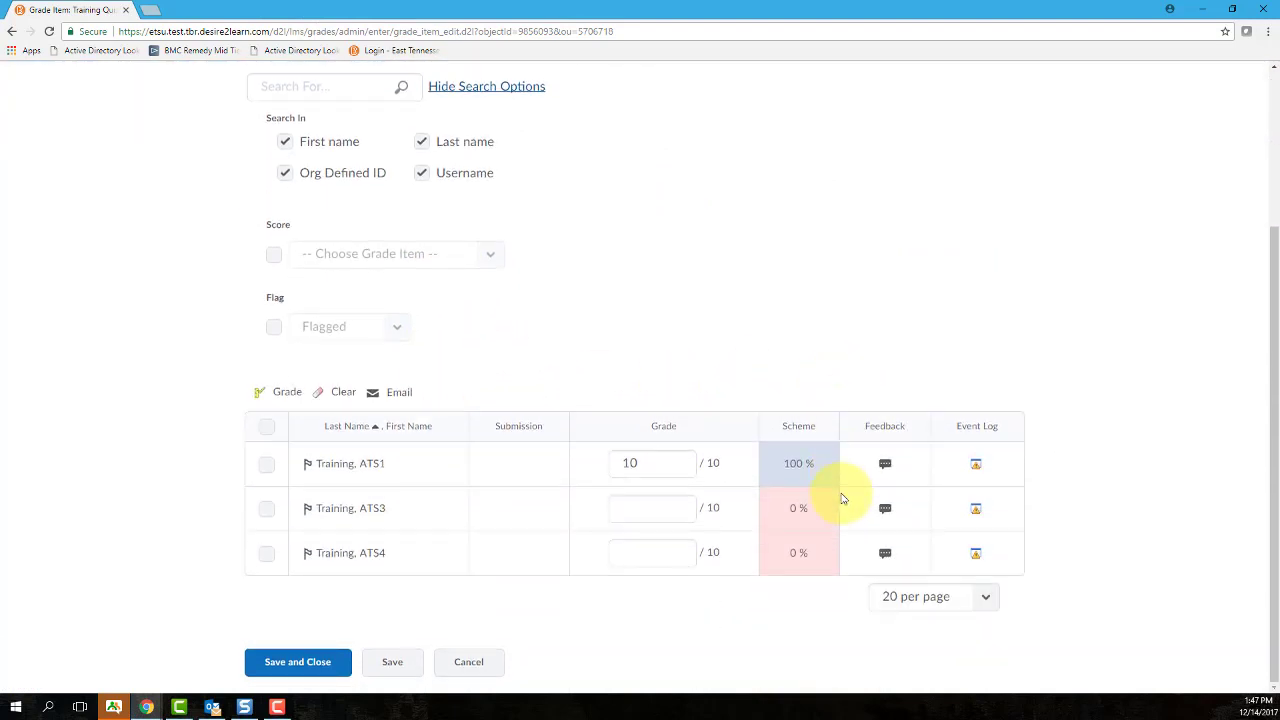
click(944, 600)
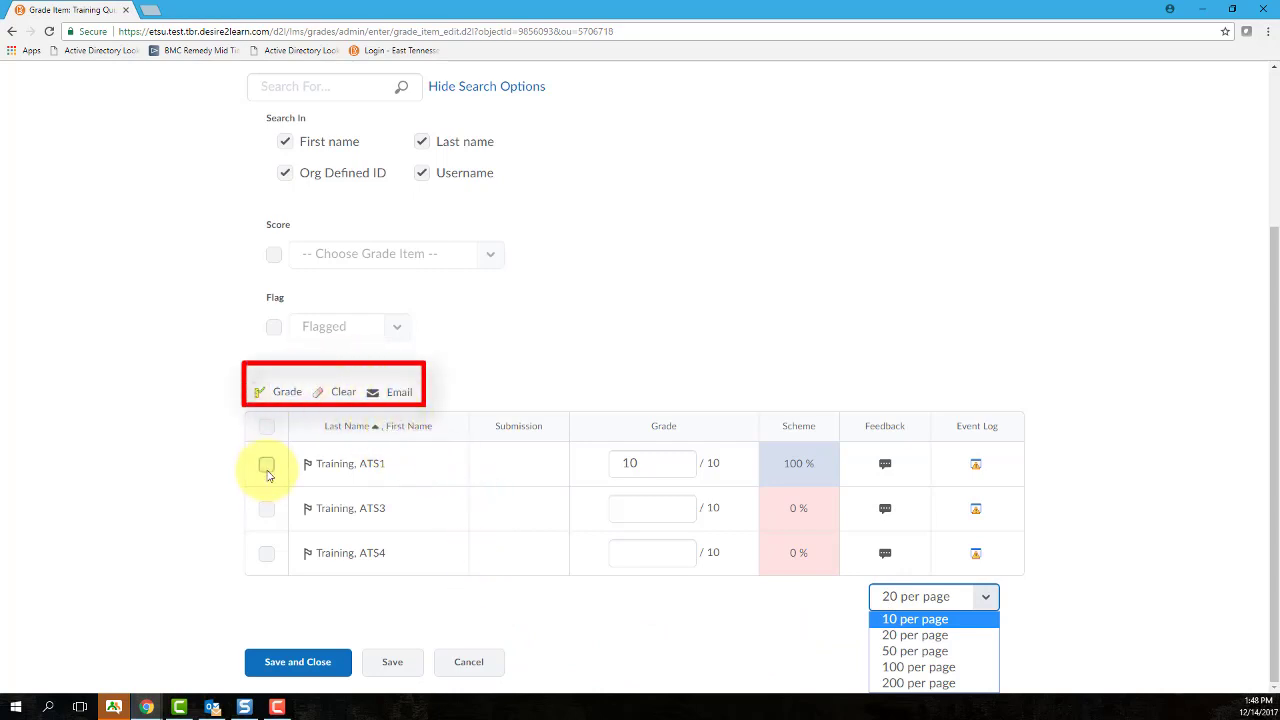
- Select Training, ATS3 and open its grading form twice, cancelling each time
click(266, 510)
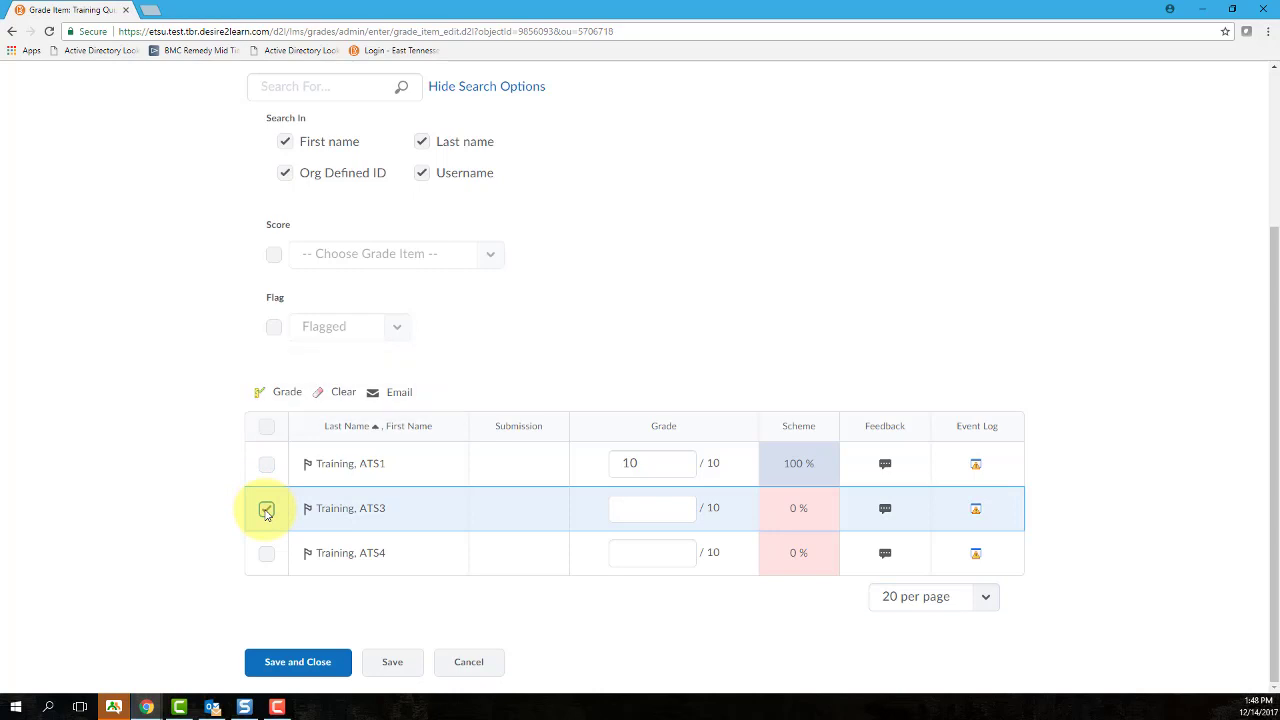
click(287, 393)
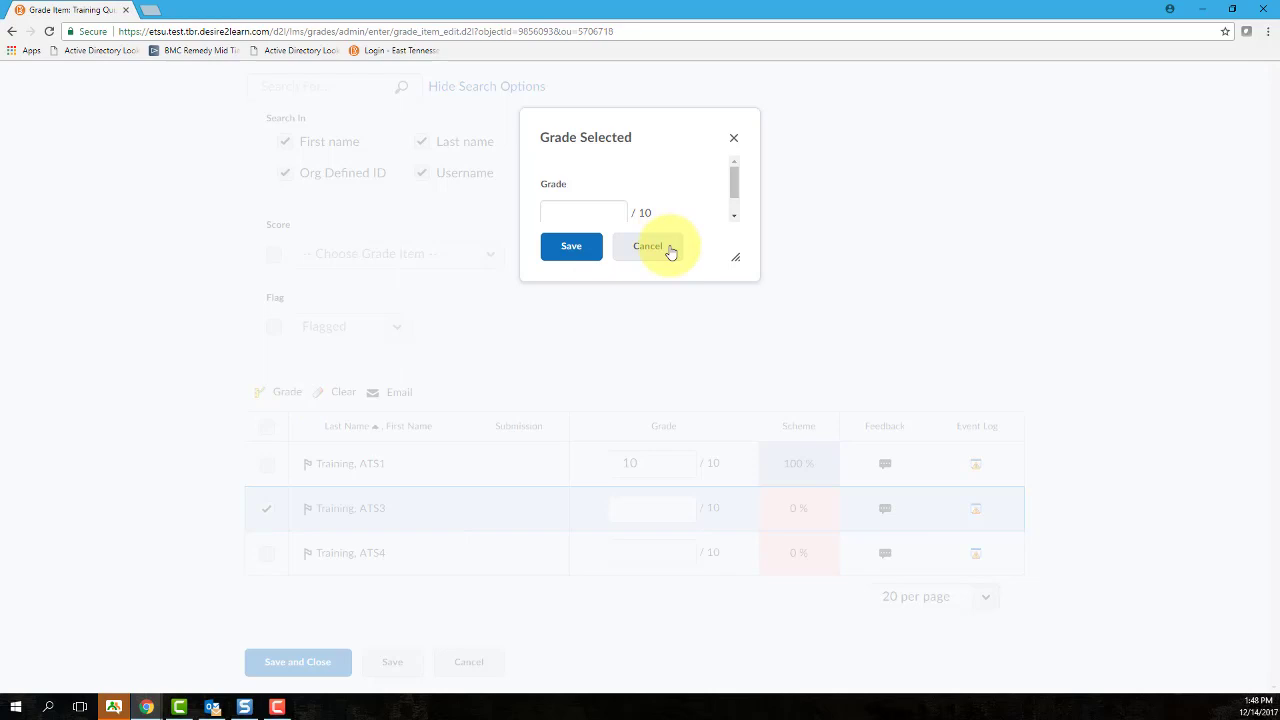
scroll(734, 189, down, 1)
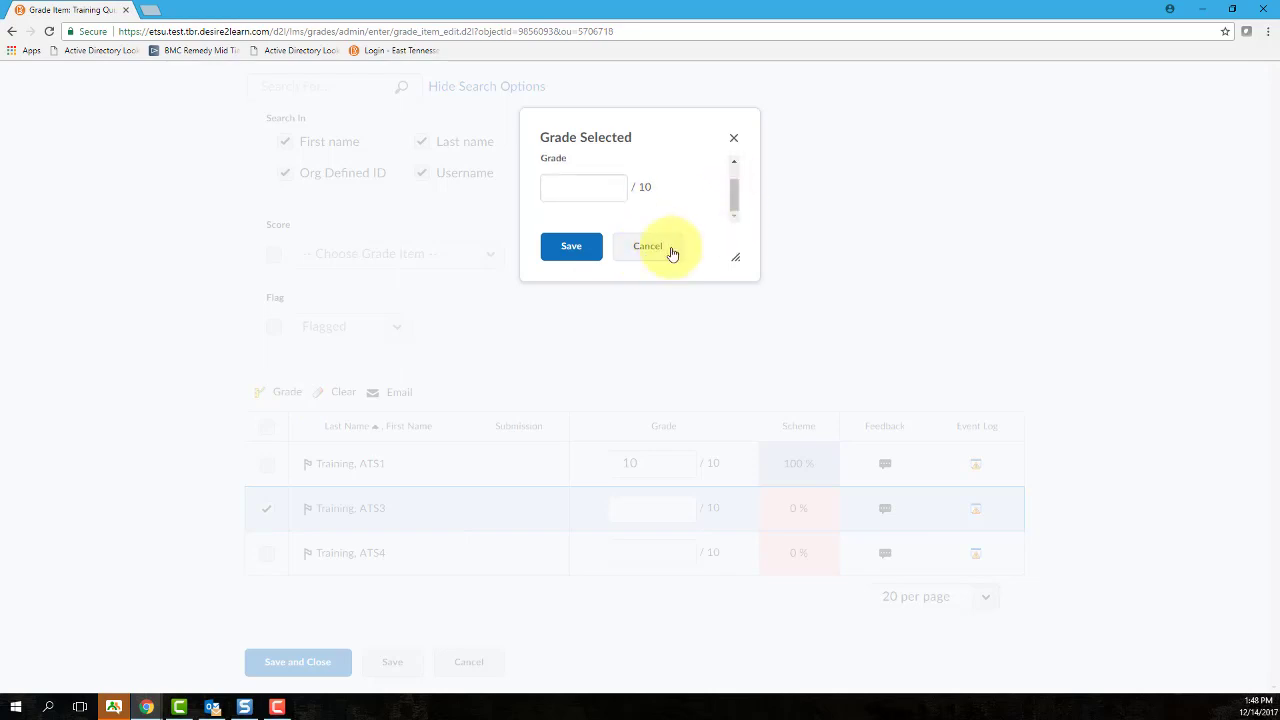
click(651, 250)
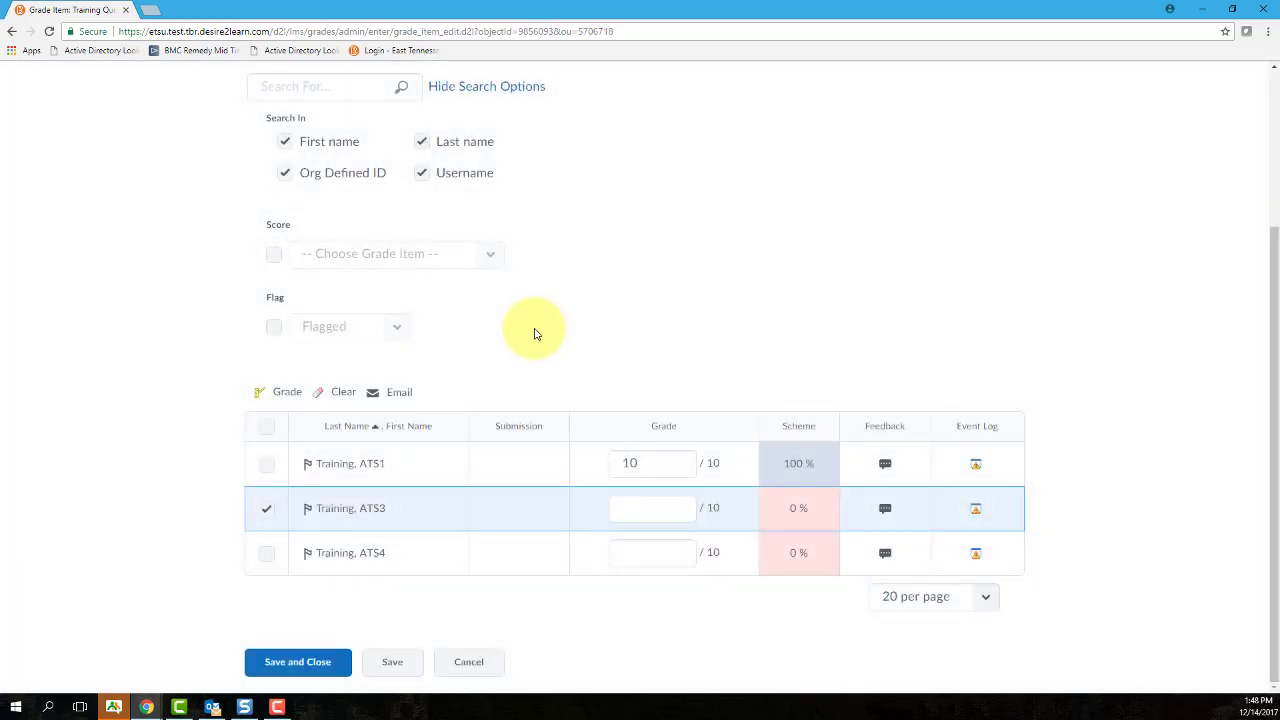
click(283, 392)
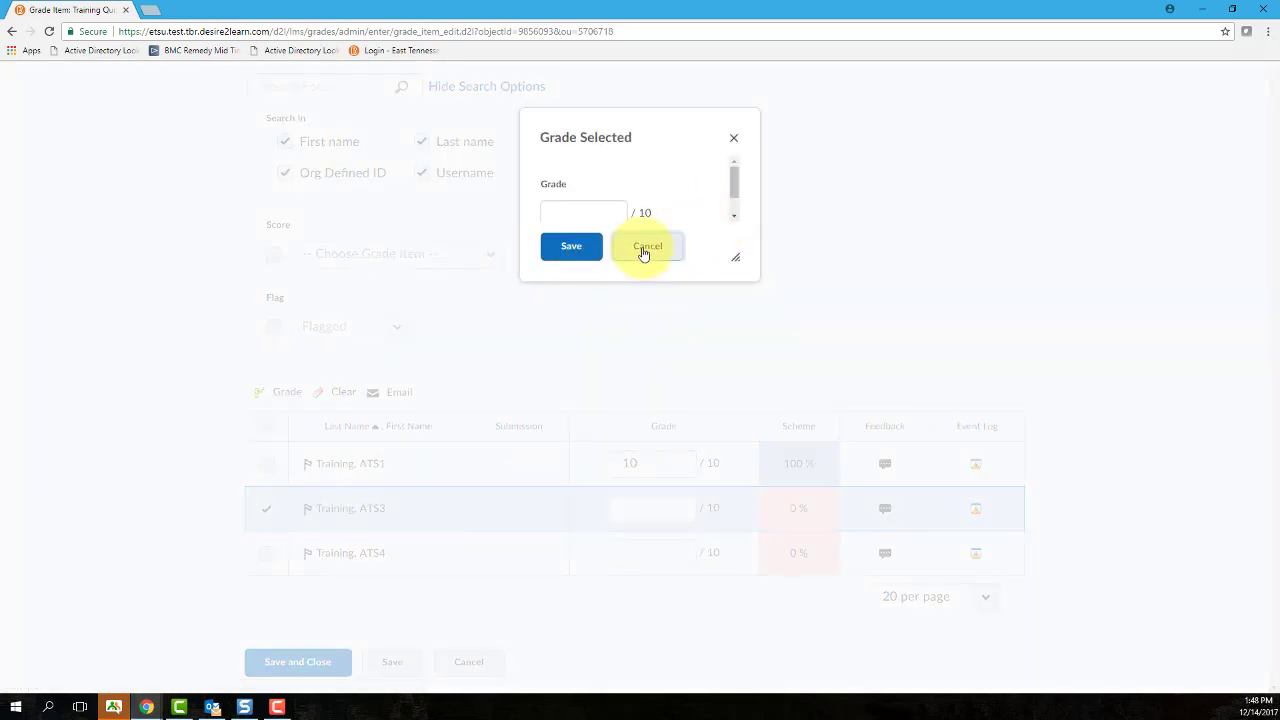
click(645, 248)
- Start clearing ATS3's grade and emailing ATS3, cancelling both without changes
click(338, 394)
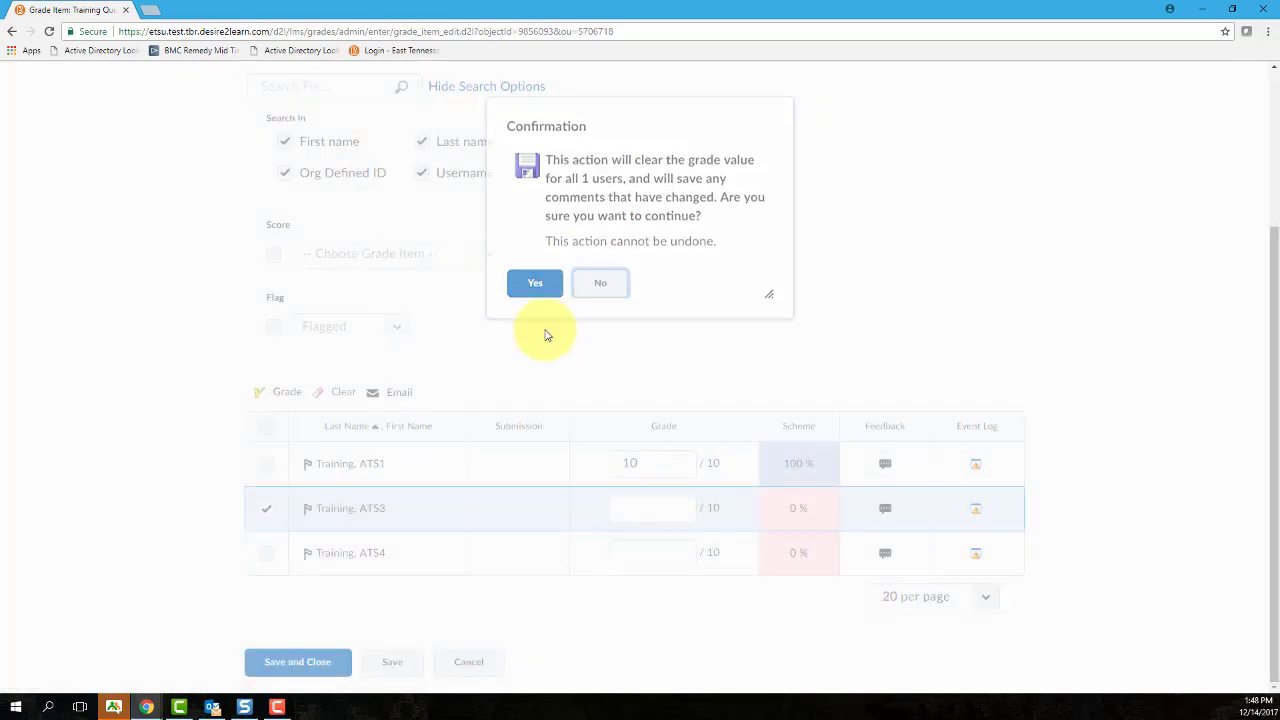
click(535, 283)
click(397, 393)
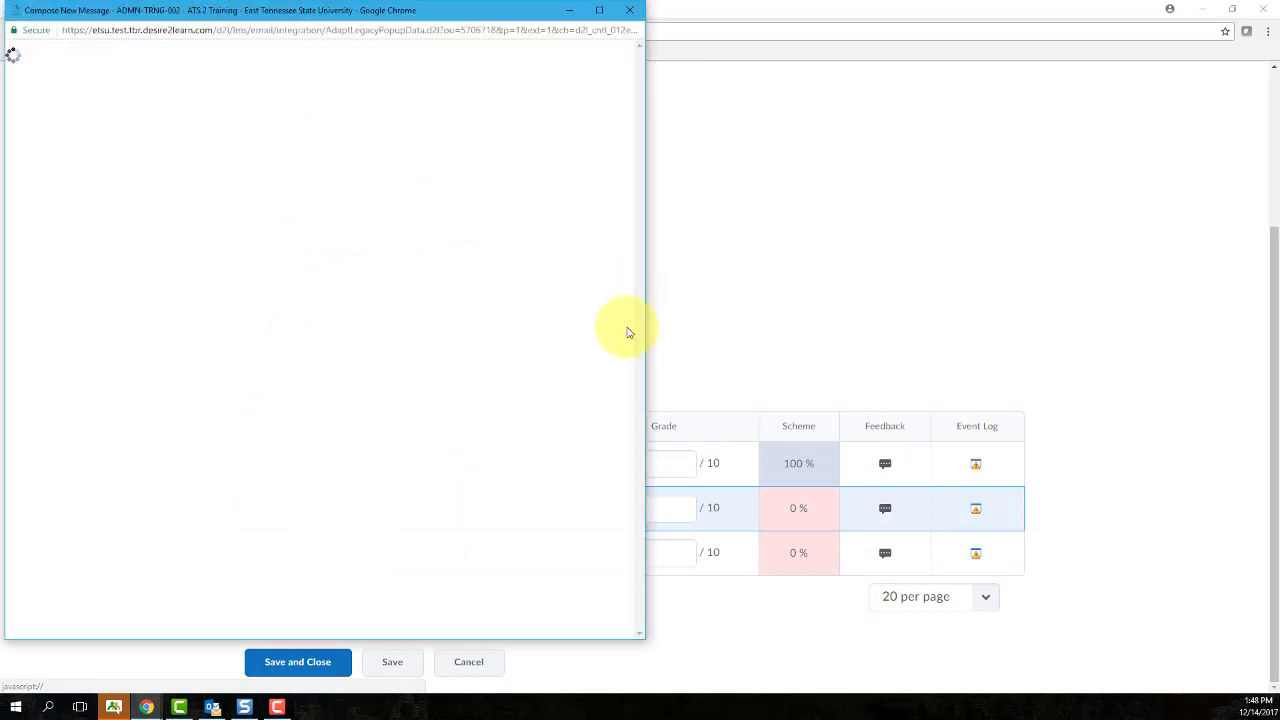
click(630, 14)
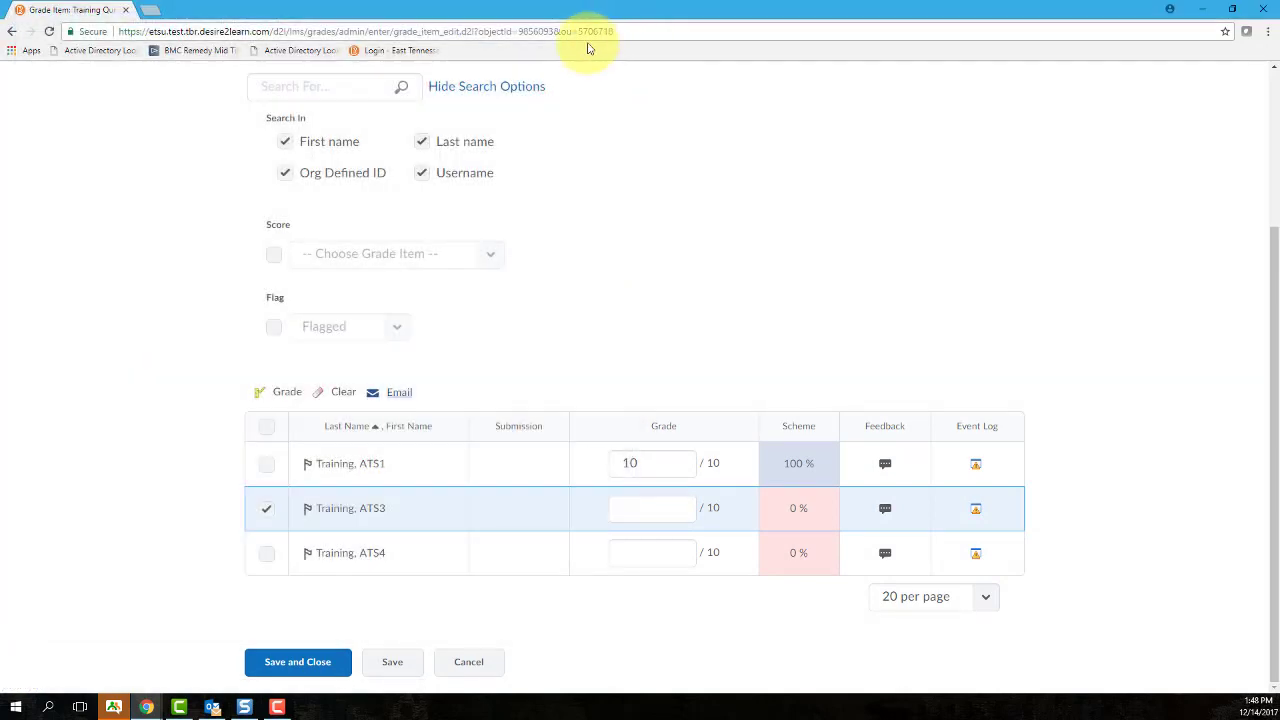
scroll(571, 237, up, 3)
- Open Grade All and Clear All from the grade item's actions, cancelling both
click(588, 193)
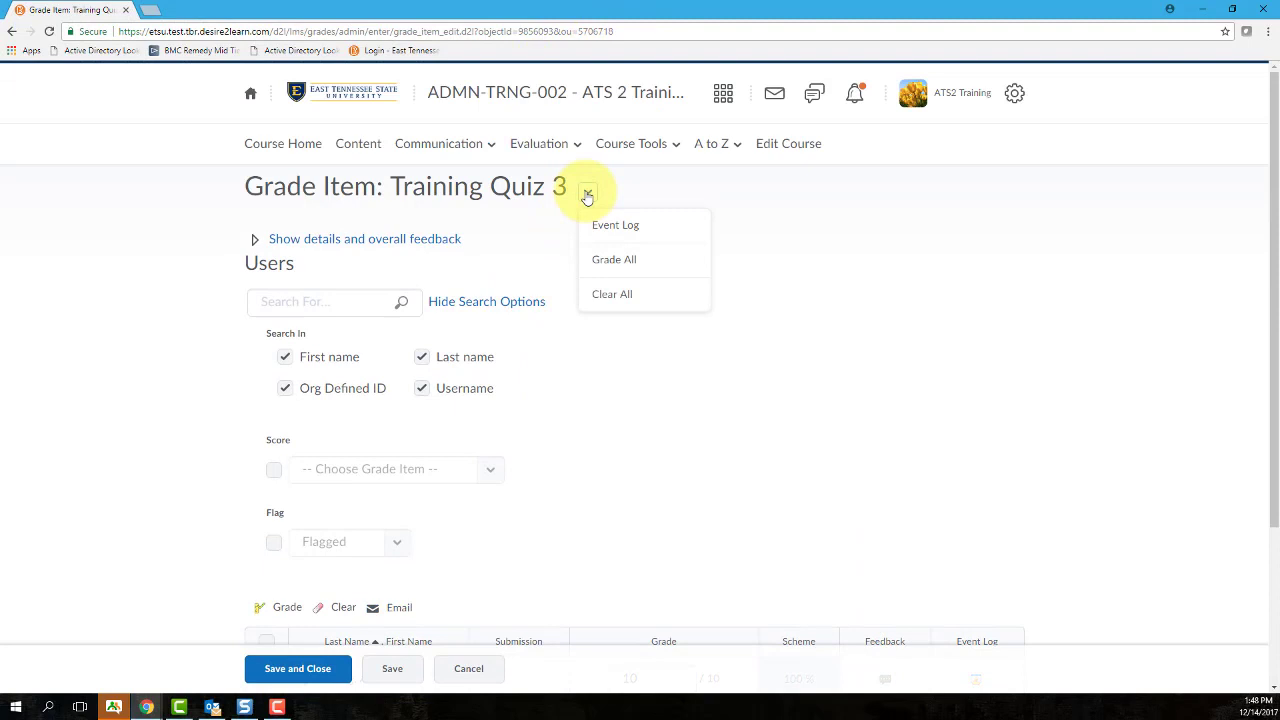
click(618, 261)
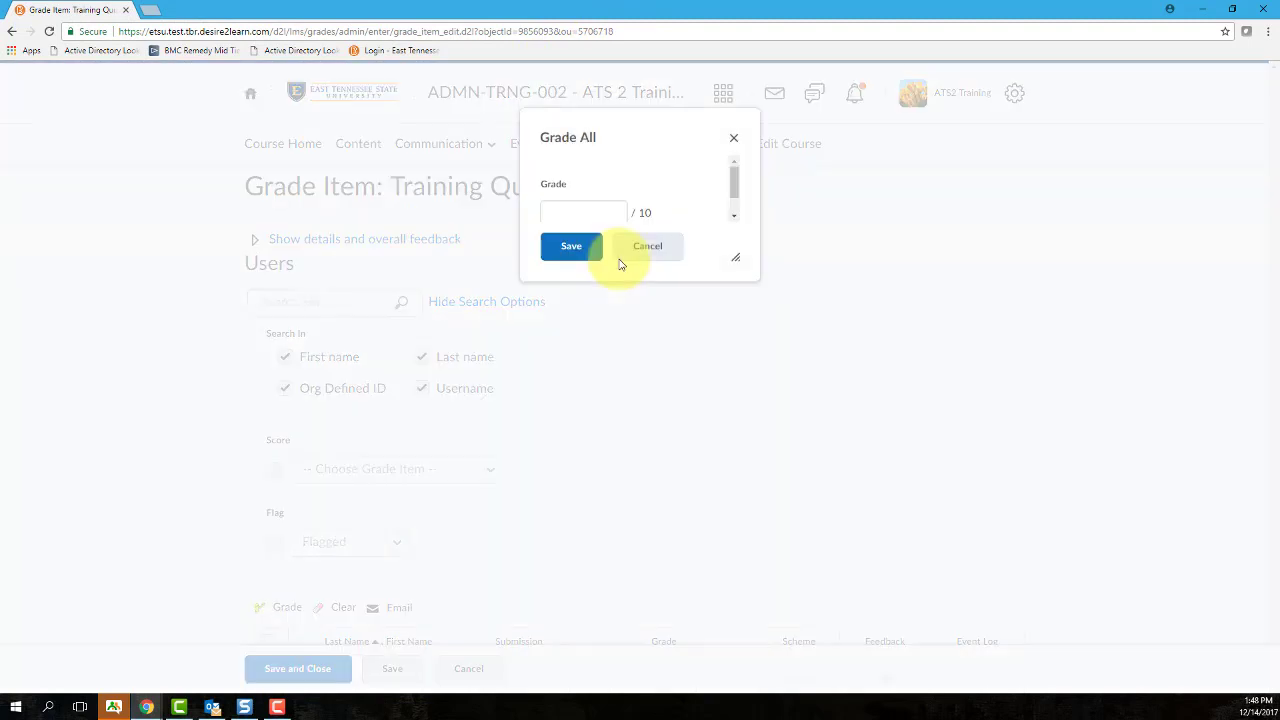
click(628, 250)
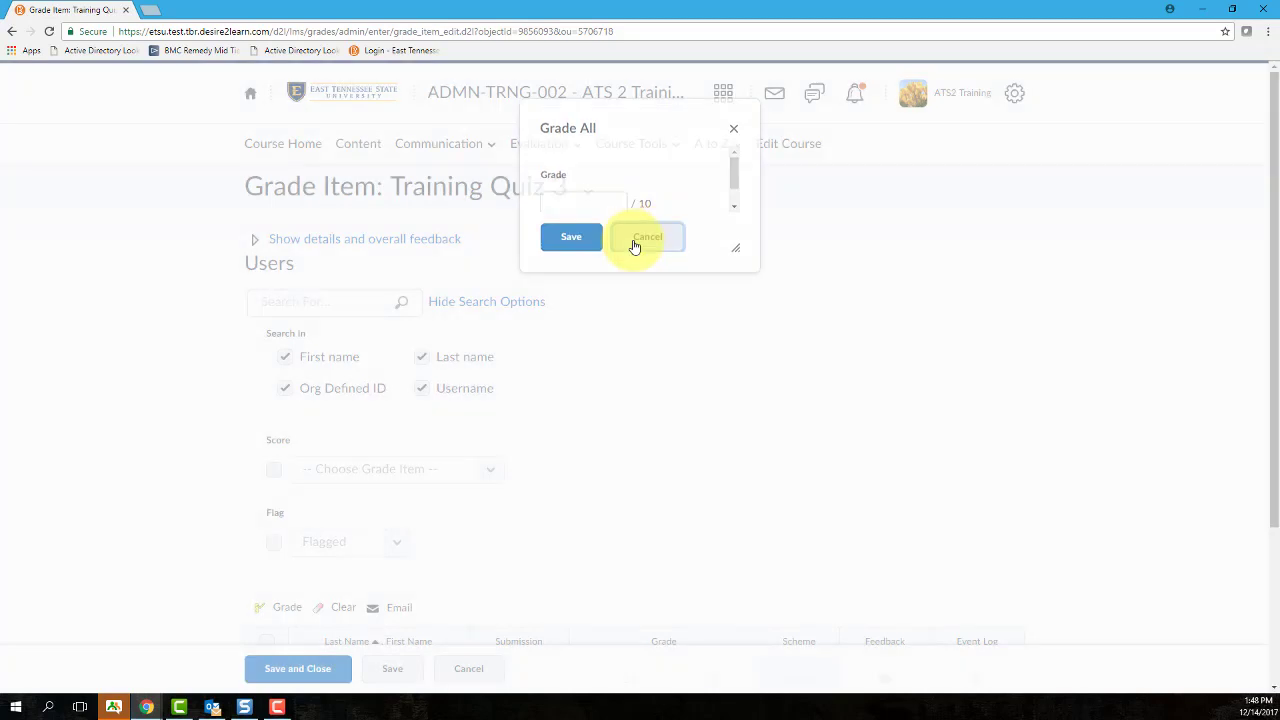
click(587, 191)
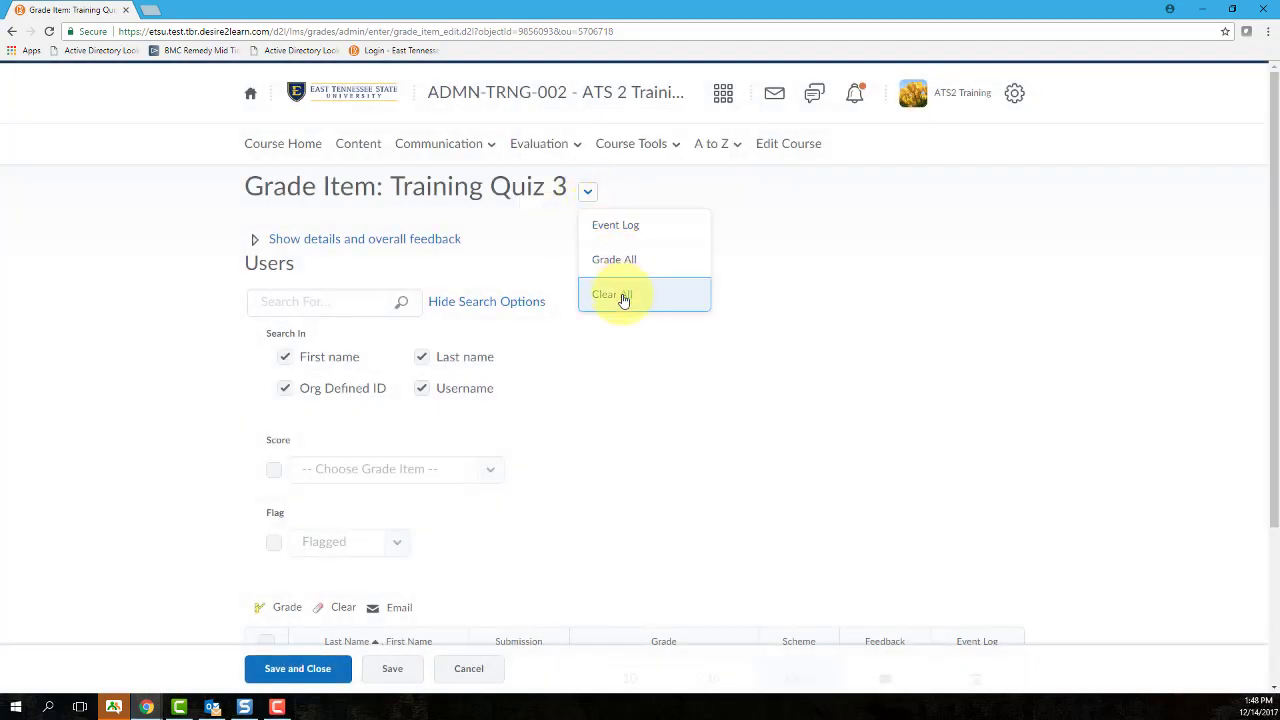
click(618, 294)
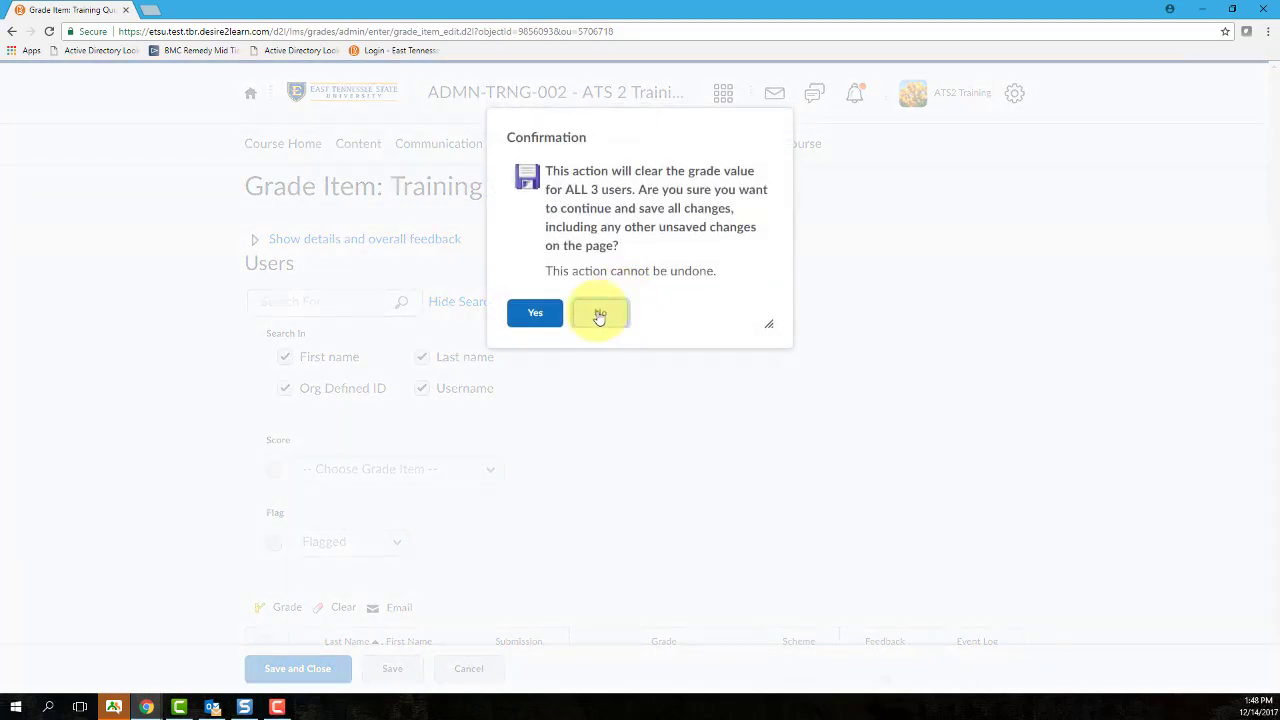
click(599, 314)
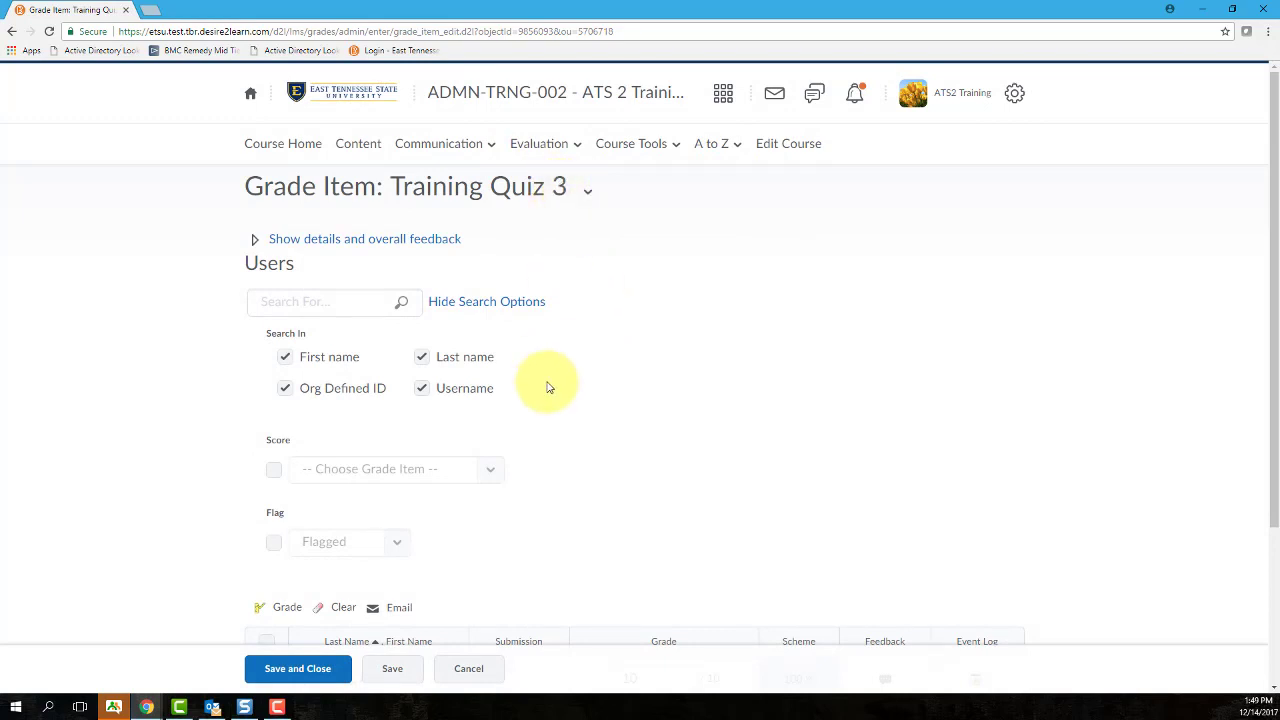
- Save and close Training Quiz 3, confirming the grade changes
scroll(549, 383, down, 3)
click(325, 677)
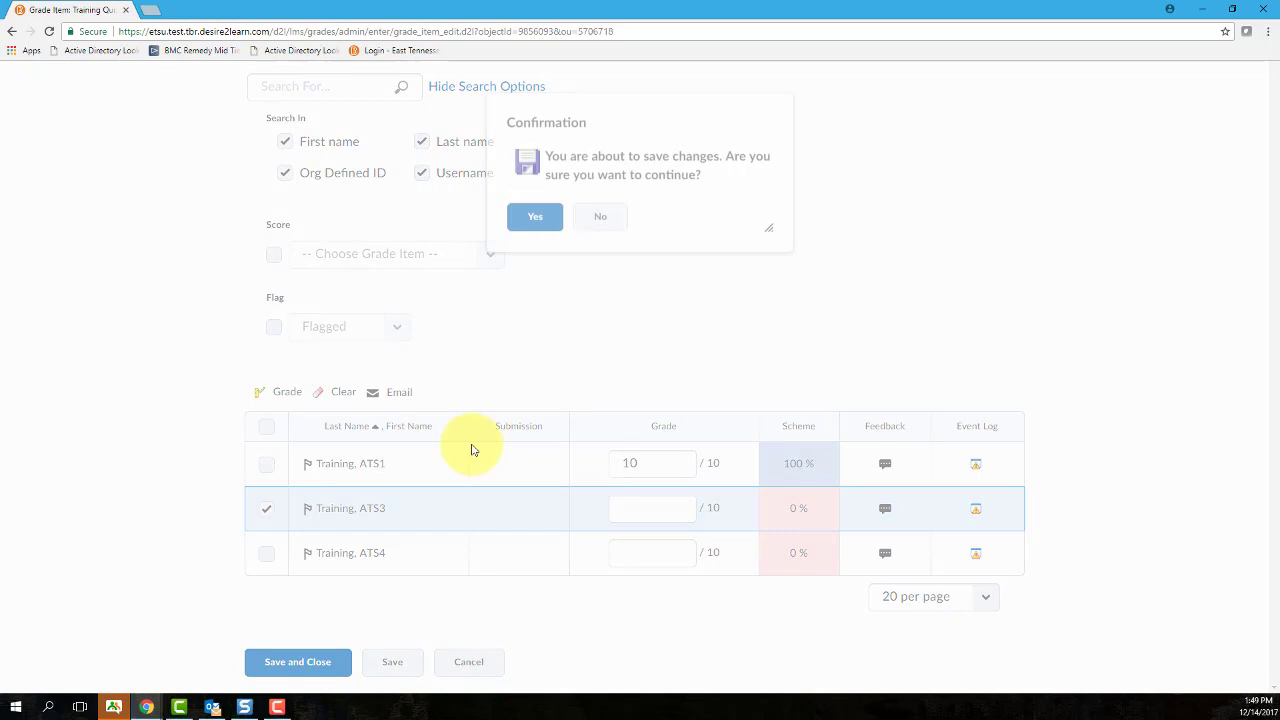
click(533, 231)
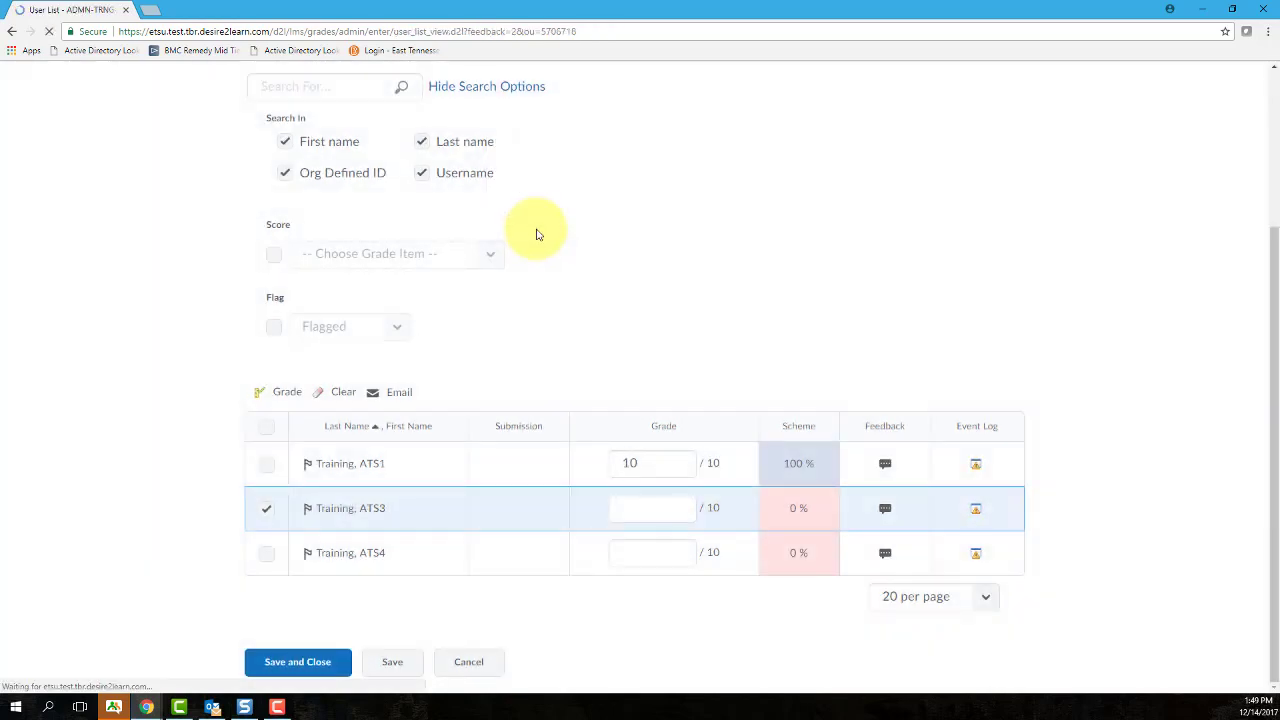